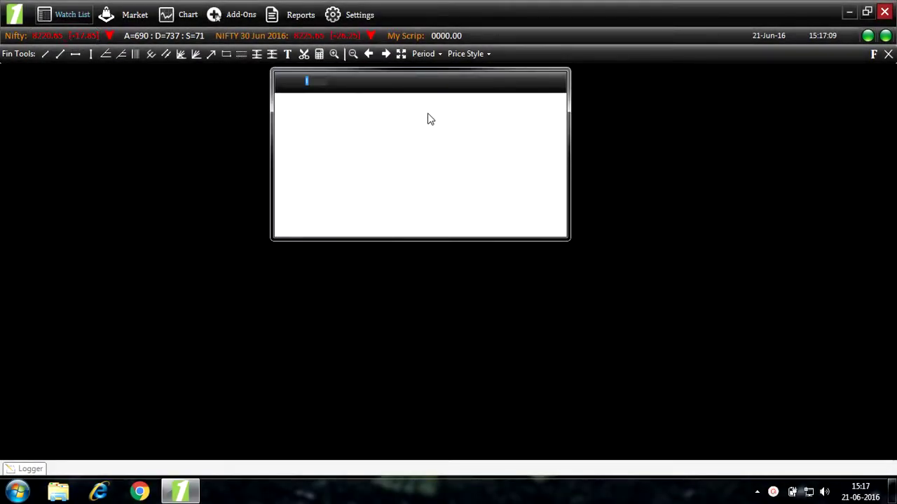
# Open the NIFTY chart, switch it to 5-minute bars and zoom in on recent days.
pyautogui.press('Escape')
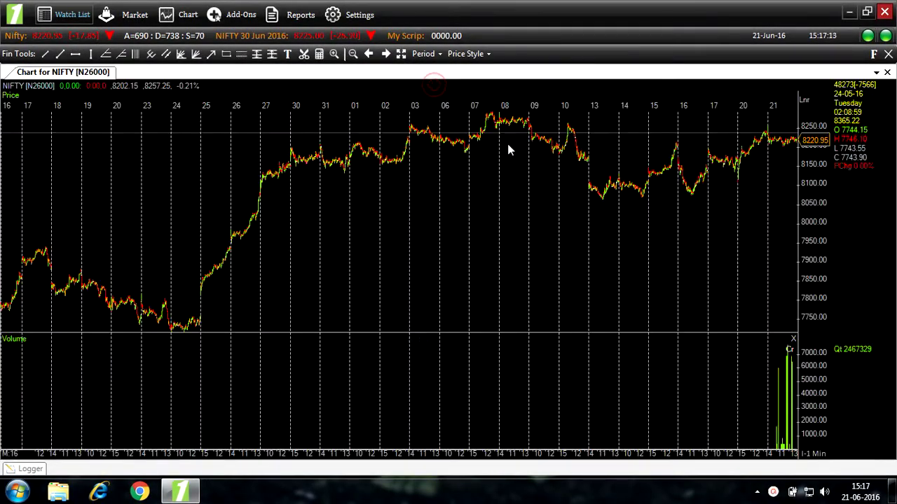
pyautogui.click(818, 456)
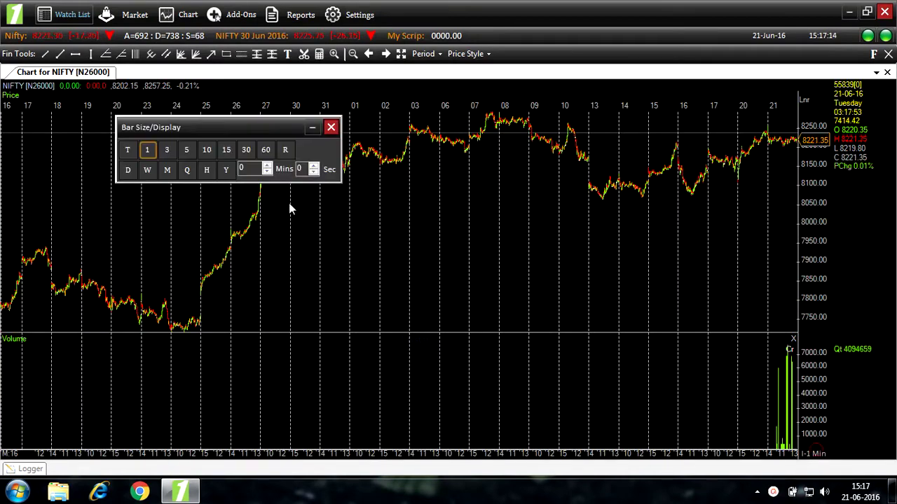
pyautogui.click(188, 149)
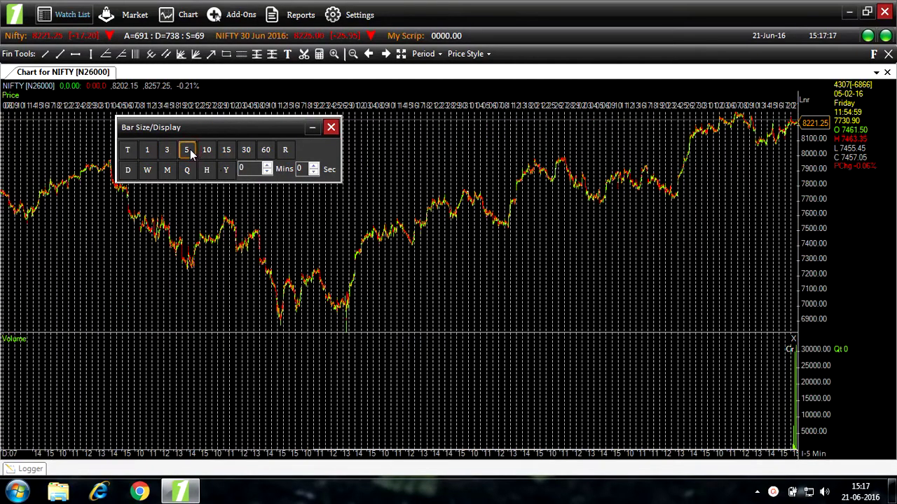
pyautogui.click(331, 127)
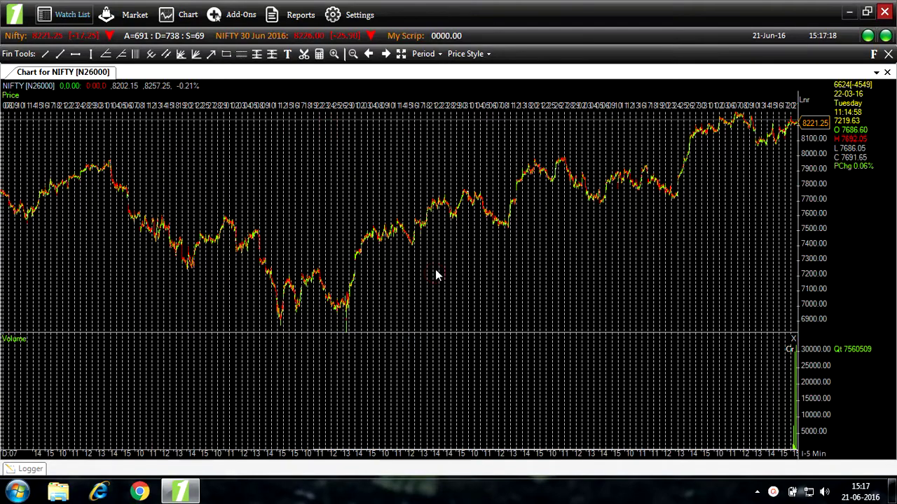
pyautogui.scroll(10, 435, 271)
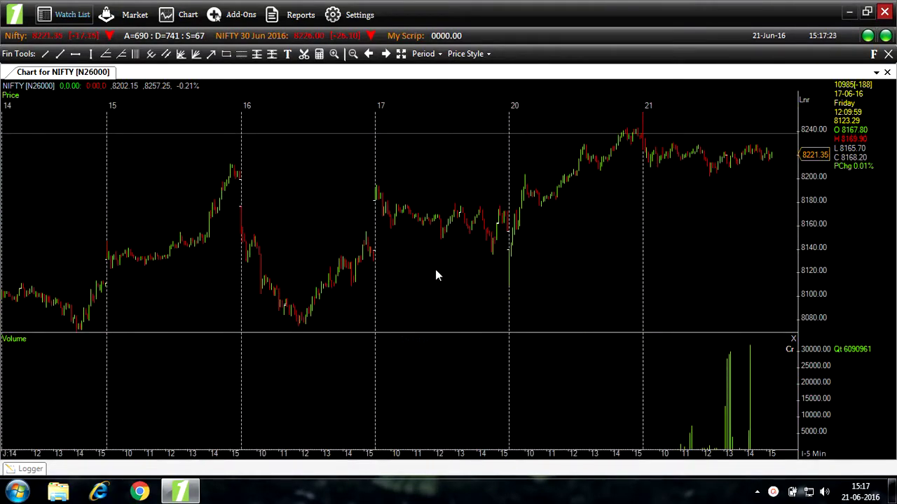
# Add the Signal SuperTrend MC study with period 5 and multiplier 2 to the NIFTY chart.
pyautogui.doubleClick(435, 271)
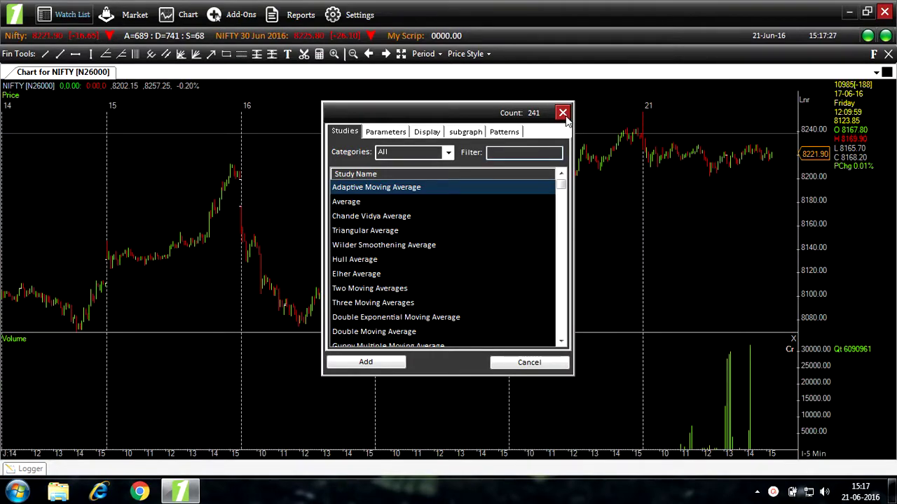
pyautogui.press('Escape')
pyautogui.scroll(5, 532, 279)
pyautogui.doubleClick(531, 279)
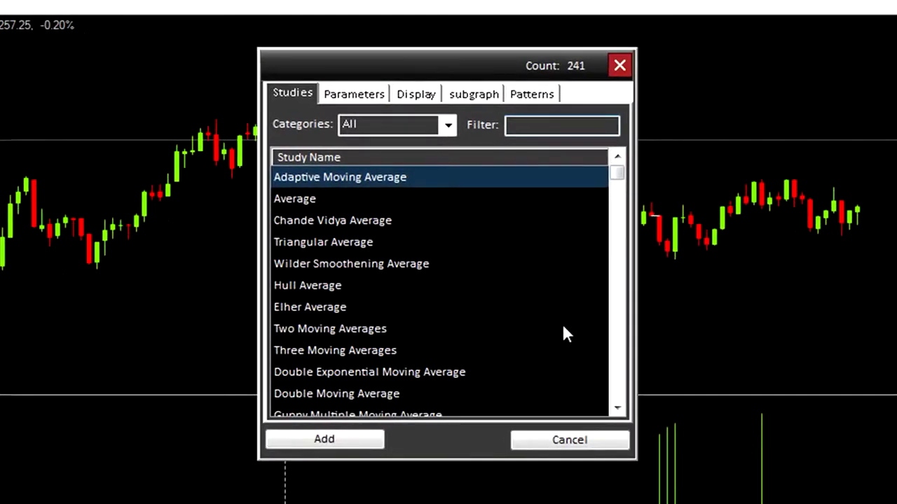
pyautogui.write('supertre')
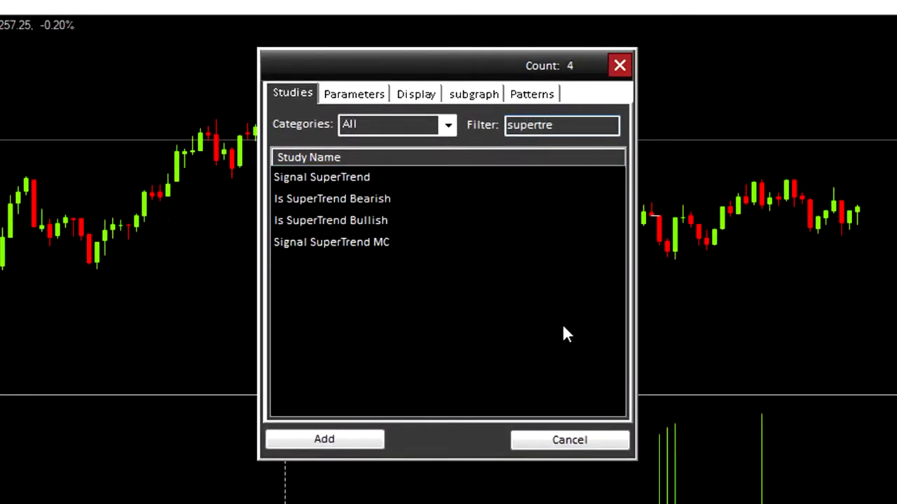
pyautogui.doubleClick(379, 243)
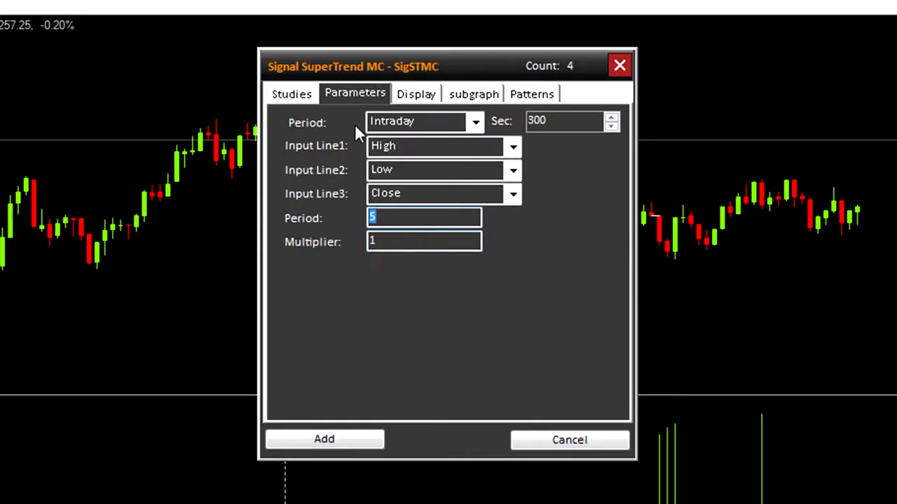
pyautogui.click(393, 242)
pyautogui.write('2')
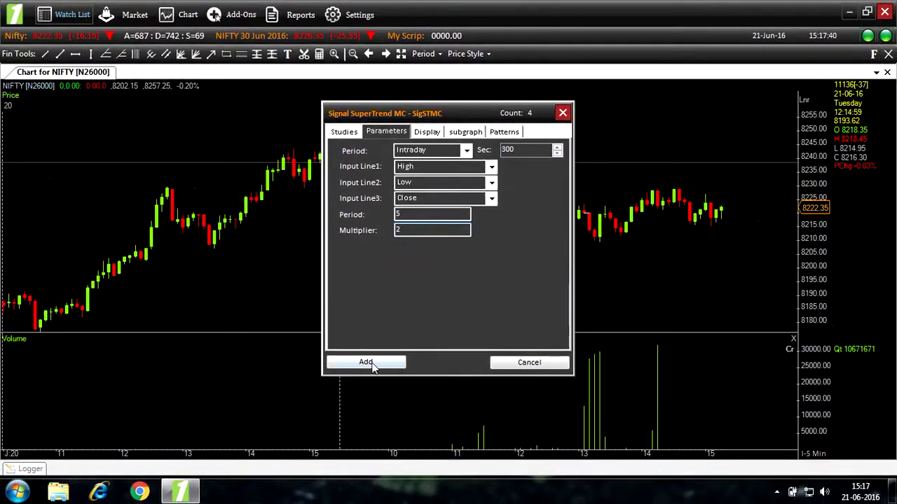
pyautogui.click(366, 363)
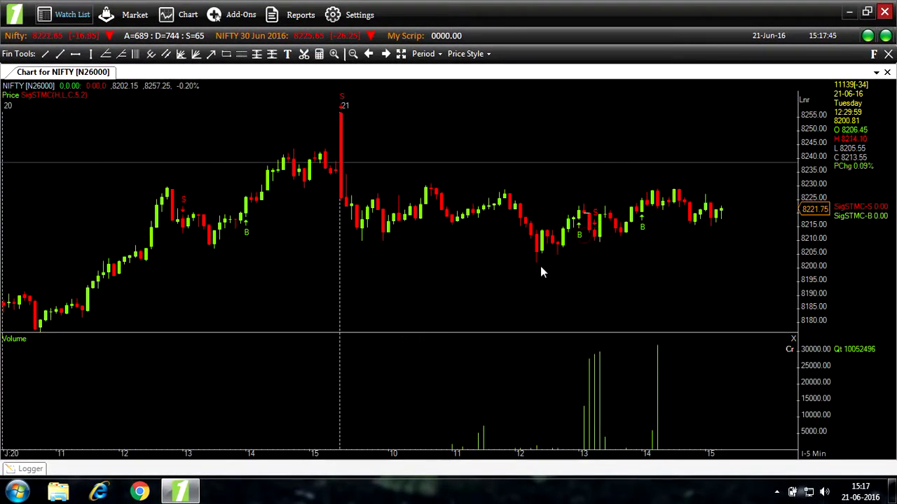
# Add the Signal Stoch % D Over Bought Sell study (5,3,3,20,80) to the chart.
pyautogui.hotkey('ctrl', 'i')
pyautogui.write('st')
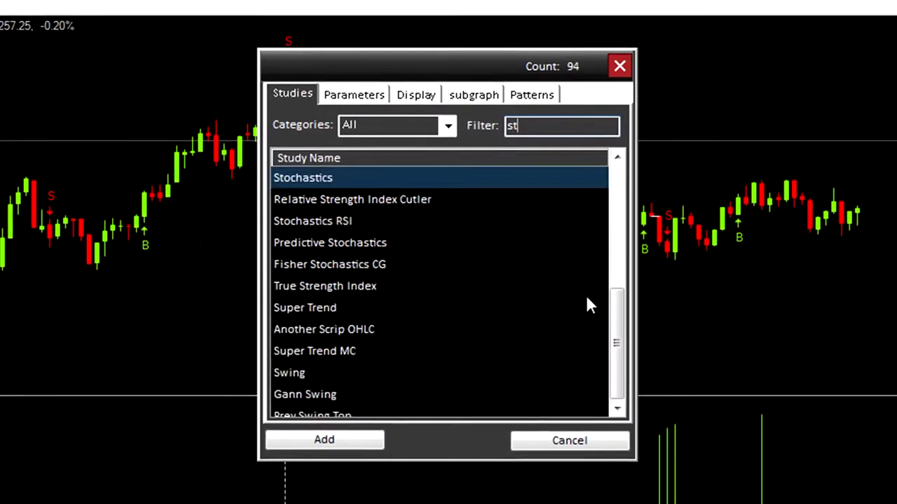
pyautogui.write('och')
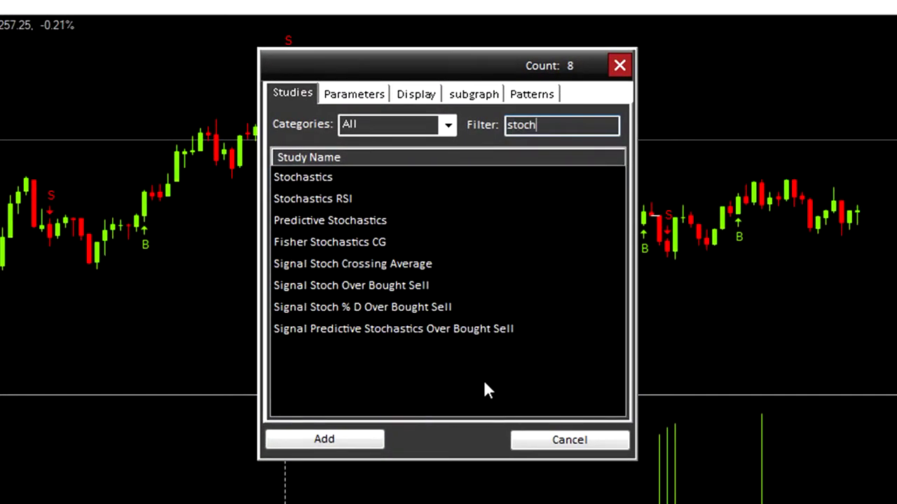
pyautogui.doubleClick(418, 309)
pyautogui.click(351, 438)
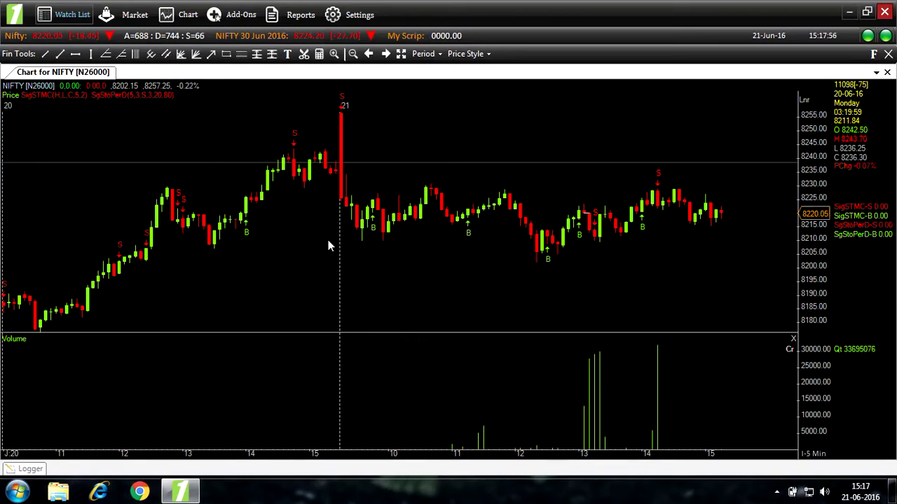
# Pick the Anding of Signals study and set Input2 to the 3|SgStoPerD stochastic signal.
pyautogui.hotkey('ctrl', 'i')
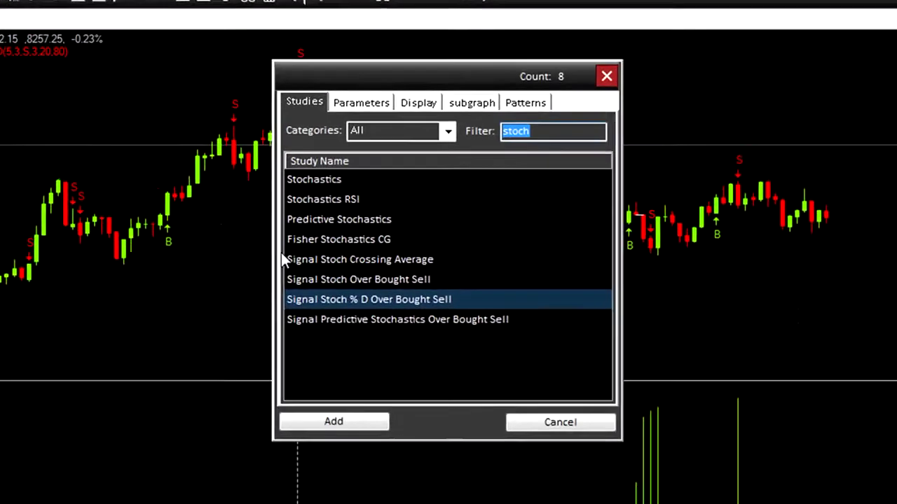
pyautogui.write('anding')
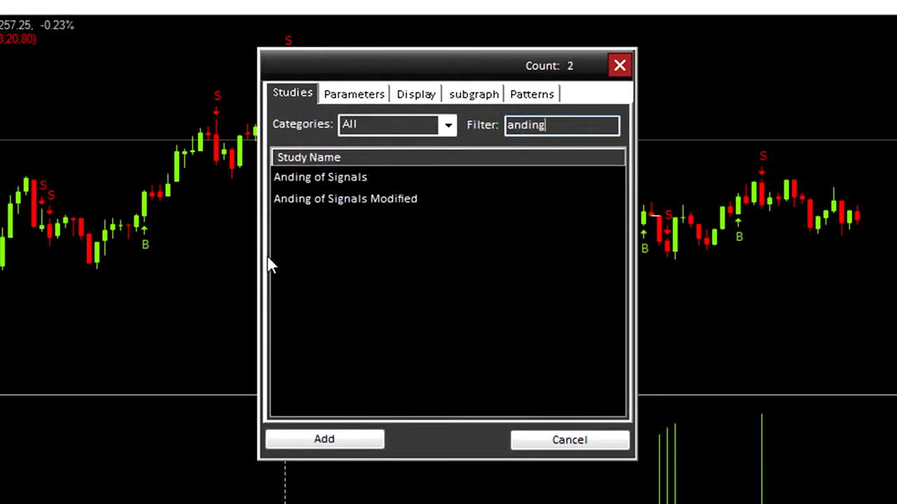
pyautogui.click(313, 178)
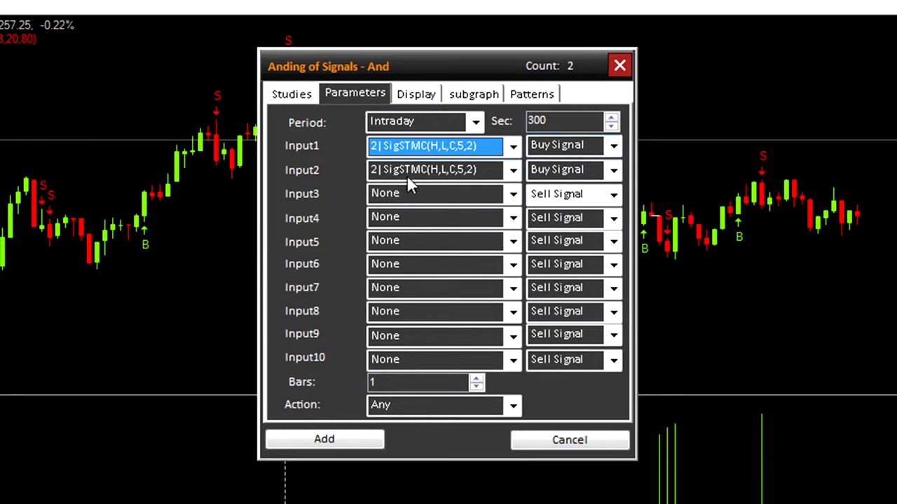
pyautogui.click(481, 174)
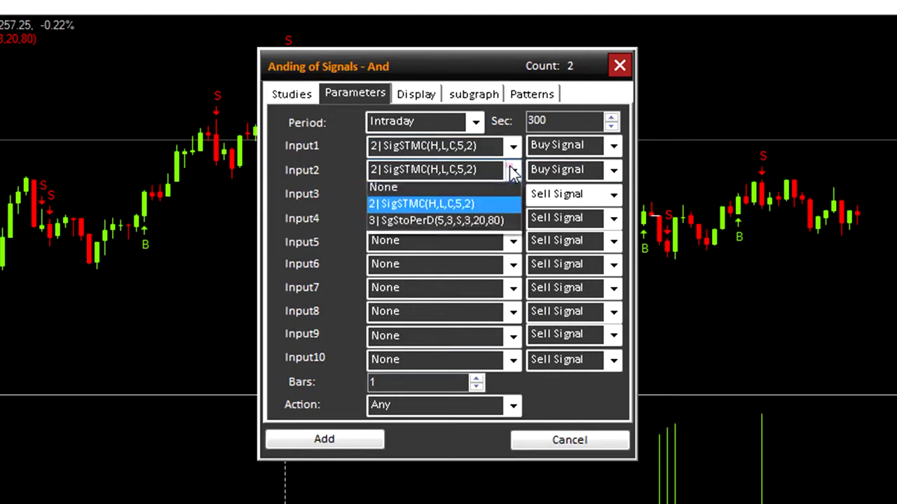
pyautogui.click(404, 222)
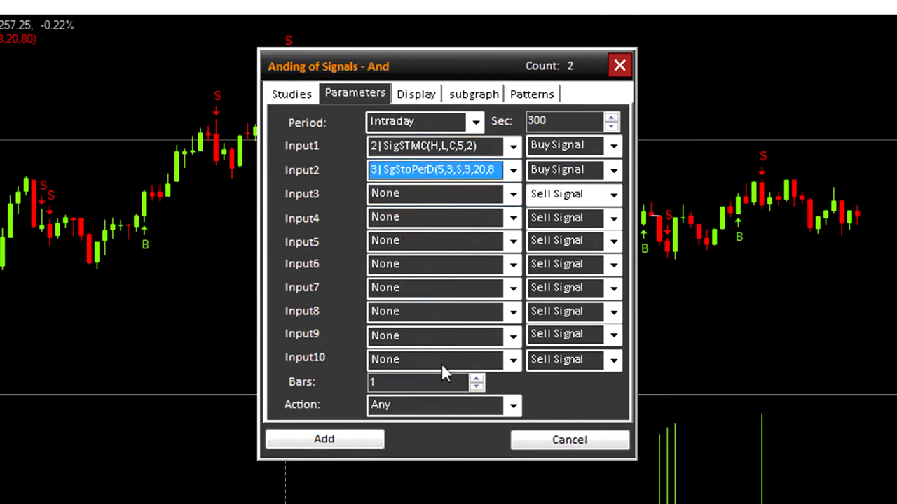
# Set the Anding of Signals action to Long and its bars count to 2.
pyautogui.click(474, 409)
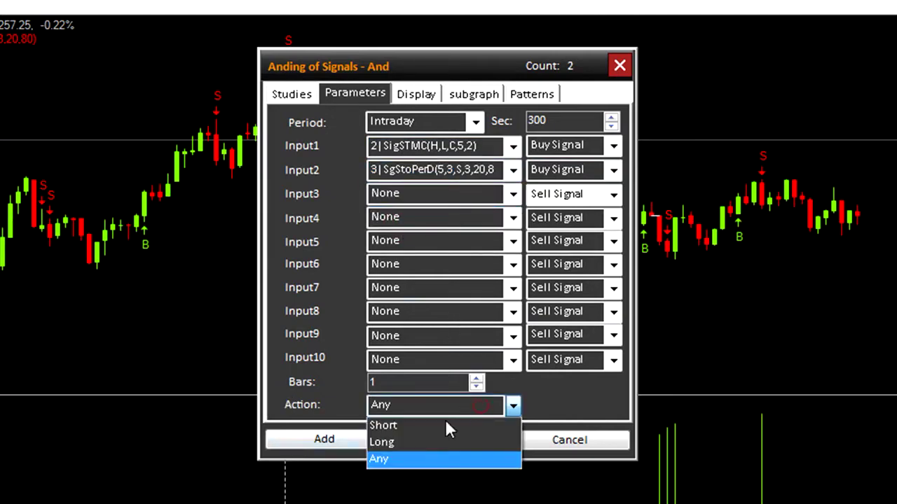
pyautogui.click(400, 443)
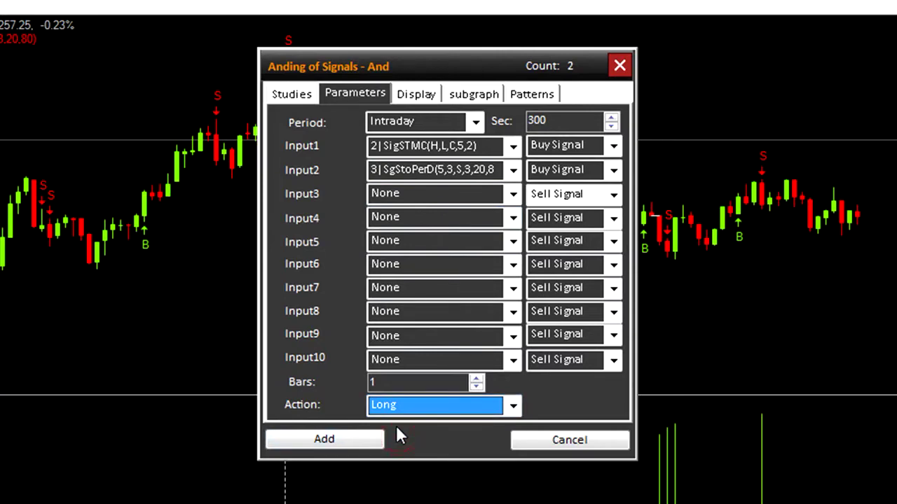
pyautogui.click(388, 381)
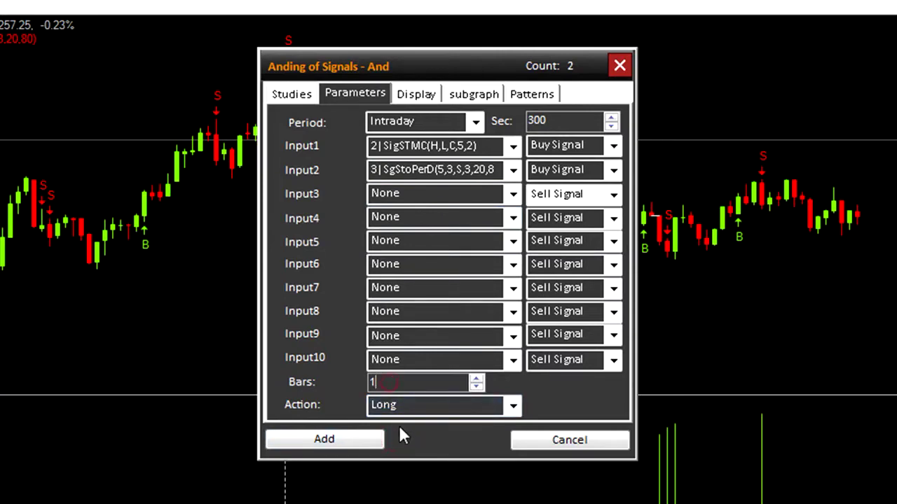
pyautogui.press('BackSpace')
pyautogui.write('2')
pyautogui.click(416, 95)
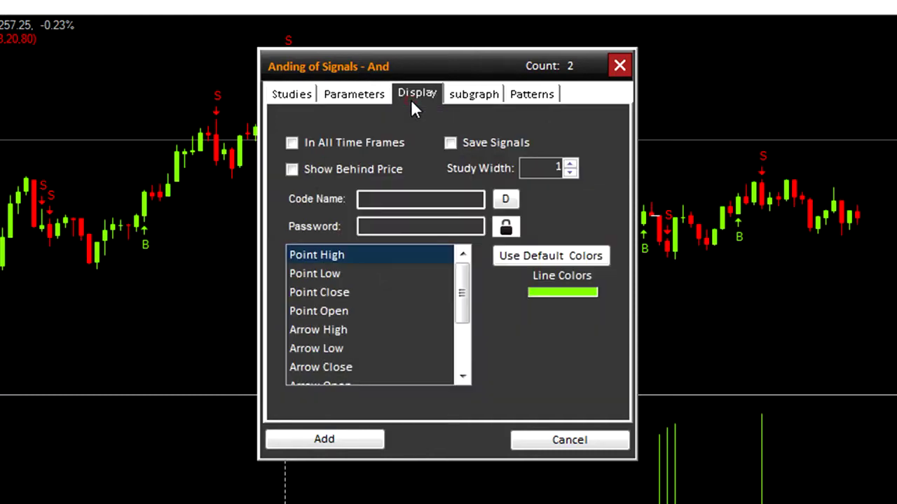
# Name the study BUY, draw it as white buy arrows, and add it to the chart.
pyautogui.click(396, 201)
pyautogui.write('BUY')
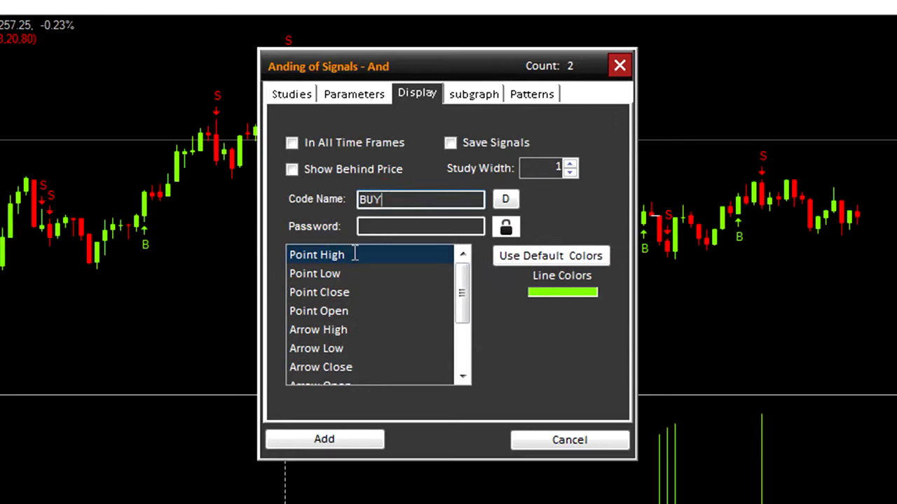
pyautogui.moveTo(465, 276); pyautogui.dragTo(466, 329)
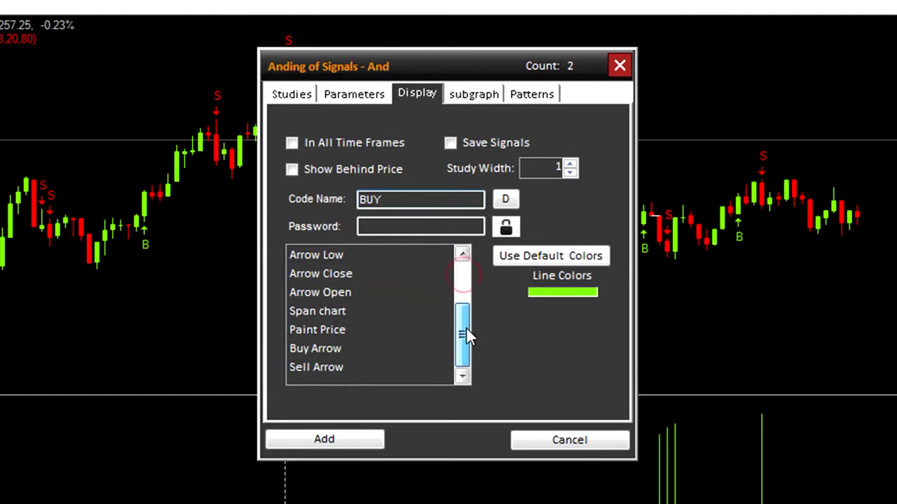
pyautogui.click(322, 350)
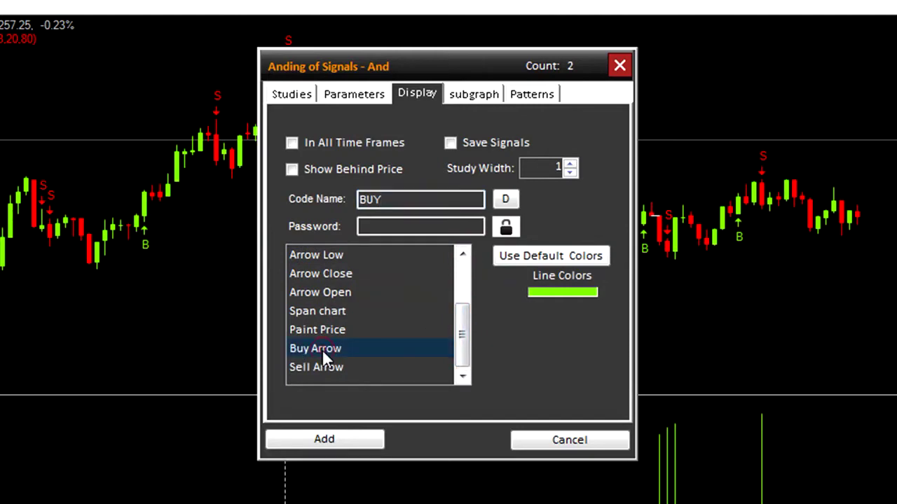
pyautogui.click(550, 294)
pyautogui.click(536, 197)
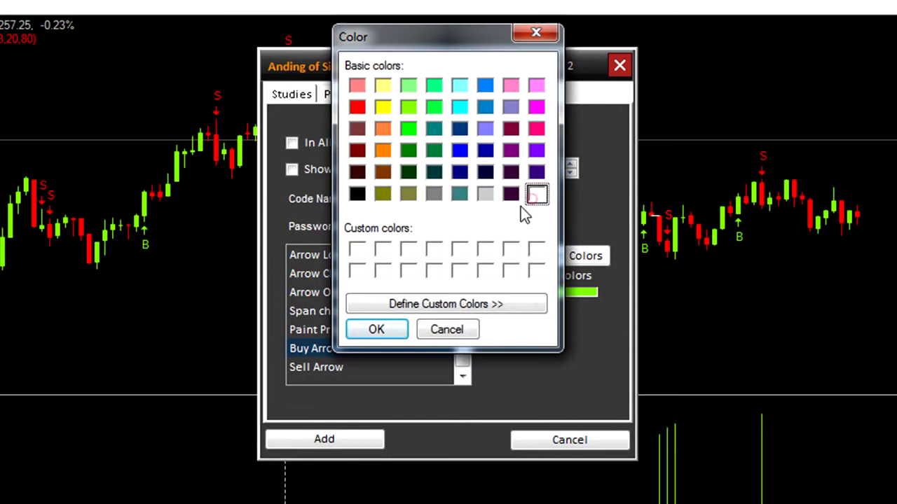
pyautogui.click(380, 329)
pyautogui.click(345, 439)
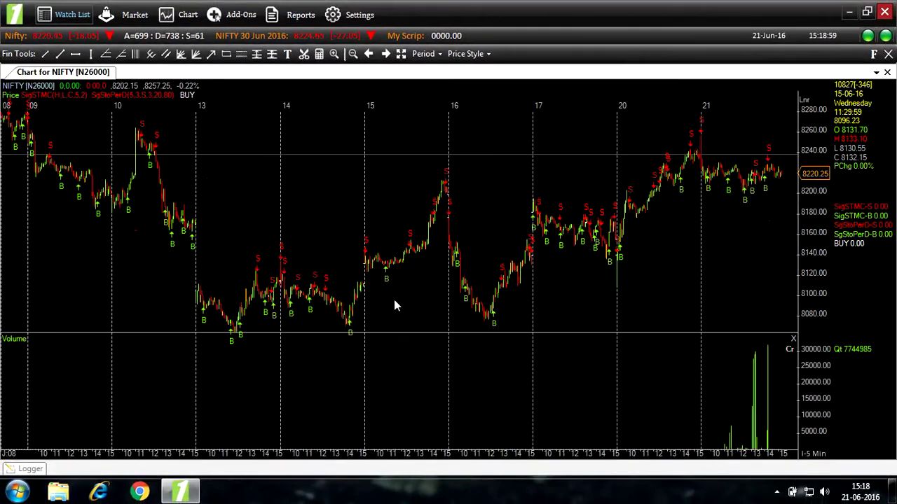
pyautogui.scroll(-3, 394, 301)
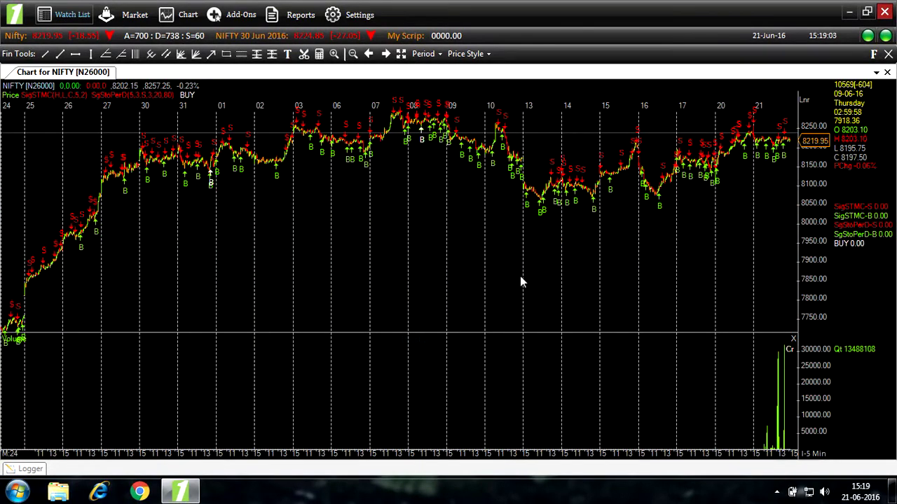
pyautogui.scroll(2, 529, 303)
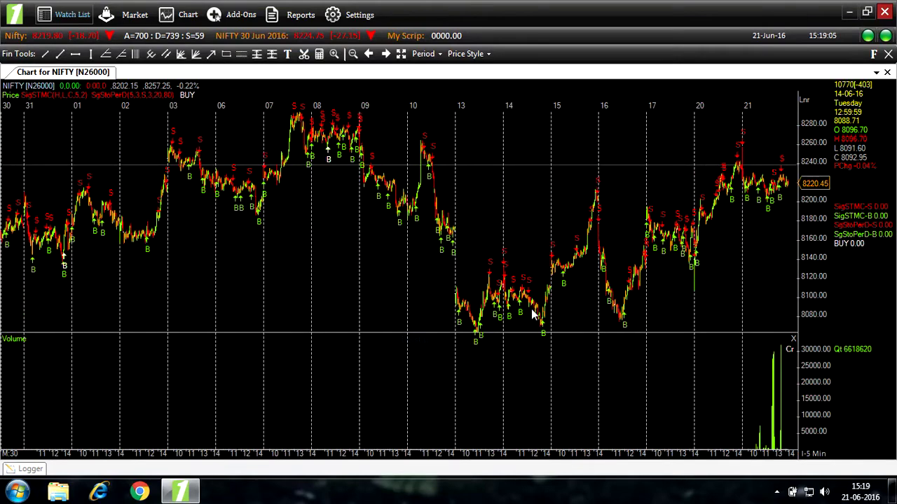
pyautogui.scroll(1, 530, 315)
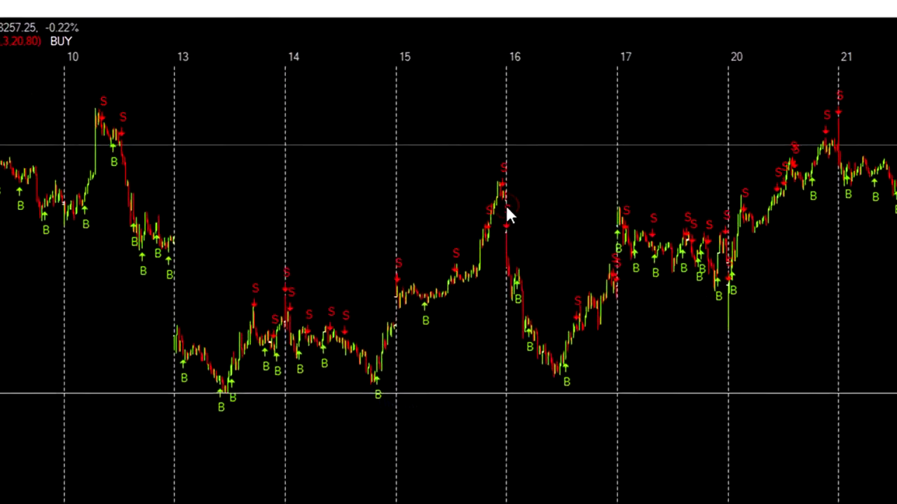
pyautogui.write('and')
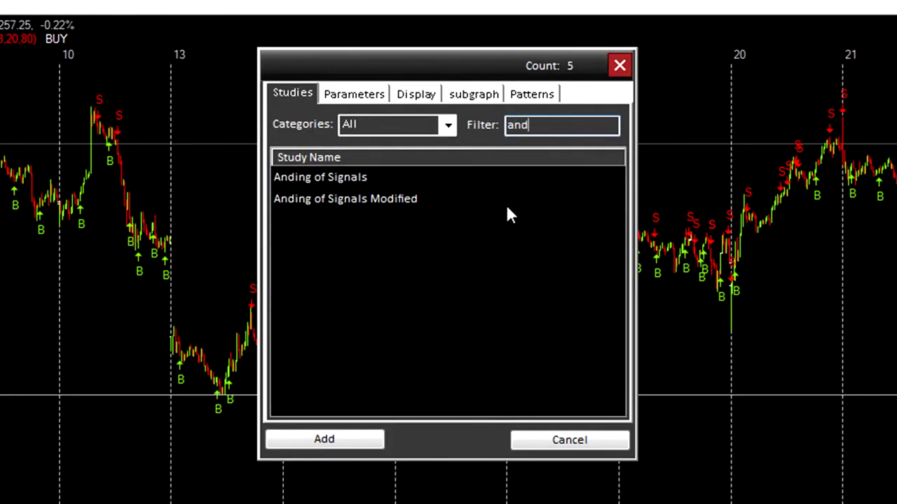
pyautogui.write('in')
# Open a new Anding of Signals study using Sell Signals for both inputs, Input2 from SgStoPerD.
pyautogui.click(341, 178)
pyautogui.doubleClick(342, 177)
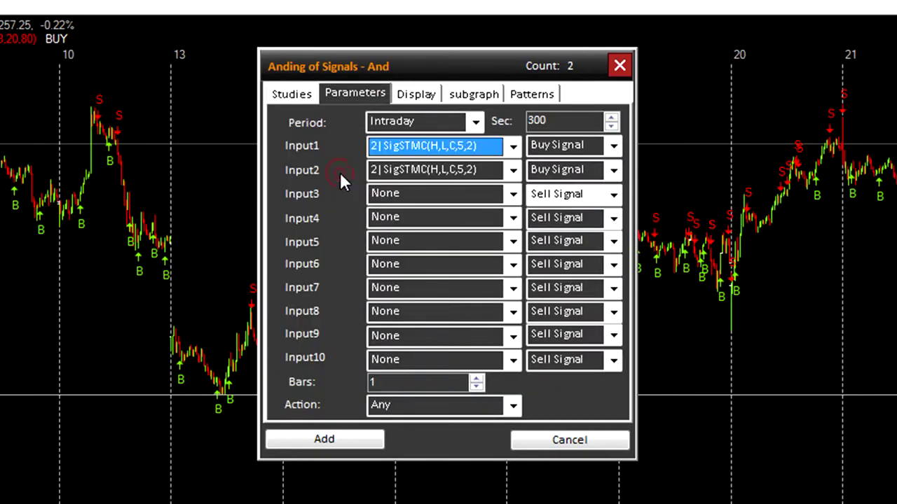
pyautogui.click(612, 147)
pyautogui.click(572, 168)
pyautogui.click(614, 170)
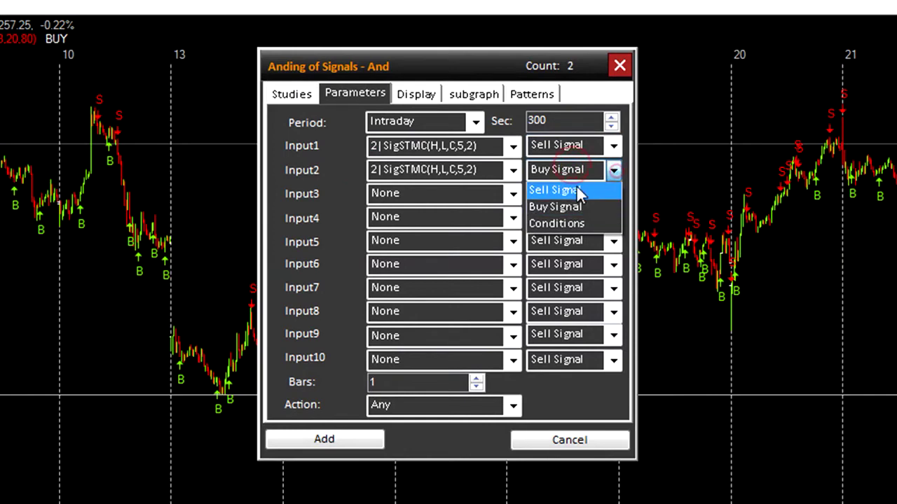
pyautogui.click(575, 194)
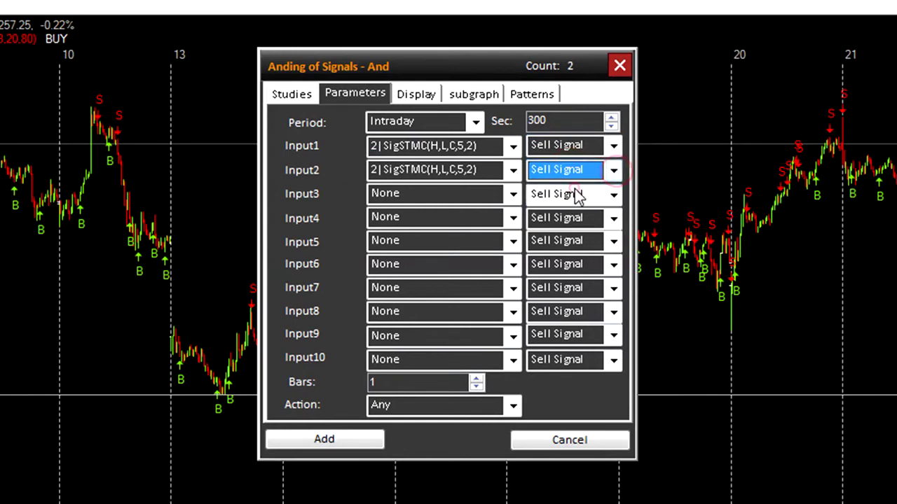
pyautogui.click(513, 175)
pyautogui.click(424, 224)
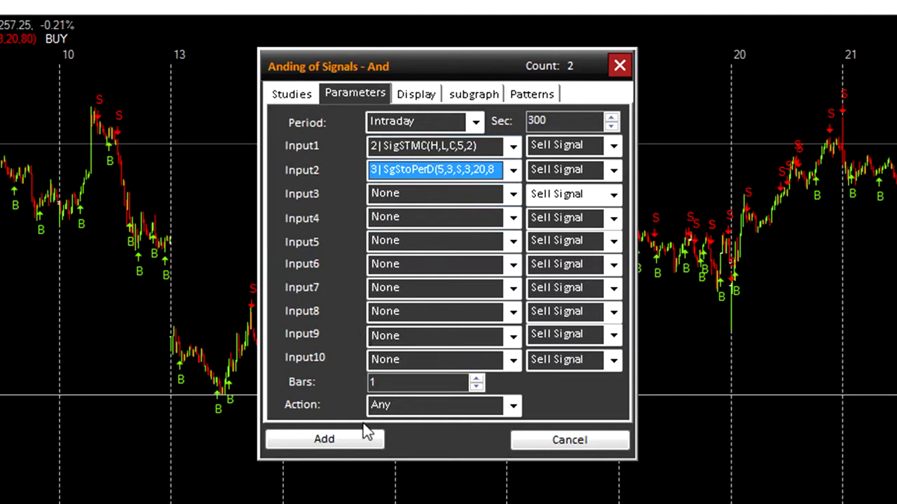
# Set the action to Short and the bars count to 3.
pyautogui.click(403, 408)
pyautogui.click(391, 424)
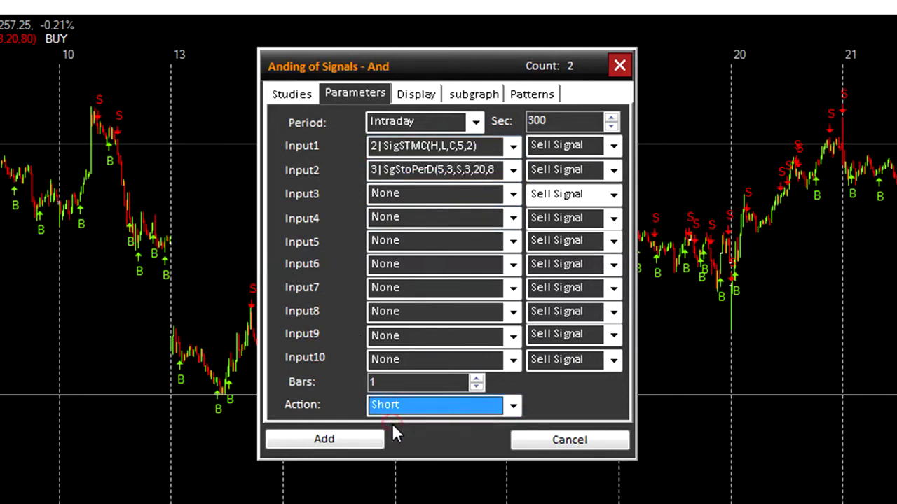
pyautogui.click(407, 381)
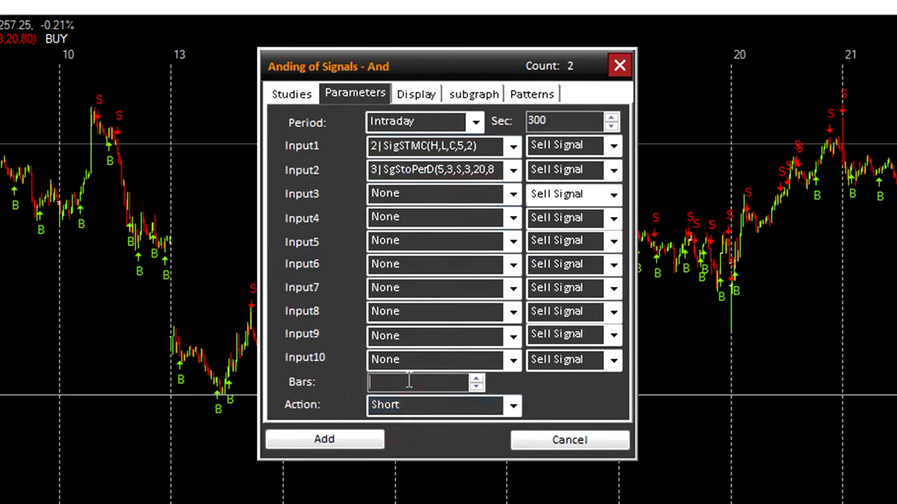
pyautogui.write('3')
# Name the study SELL with white sell arrows, add it, and remove the Volume panel.
pyautogui.click(412, 96)
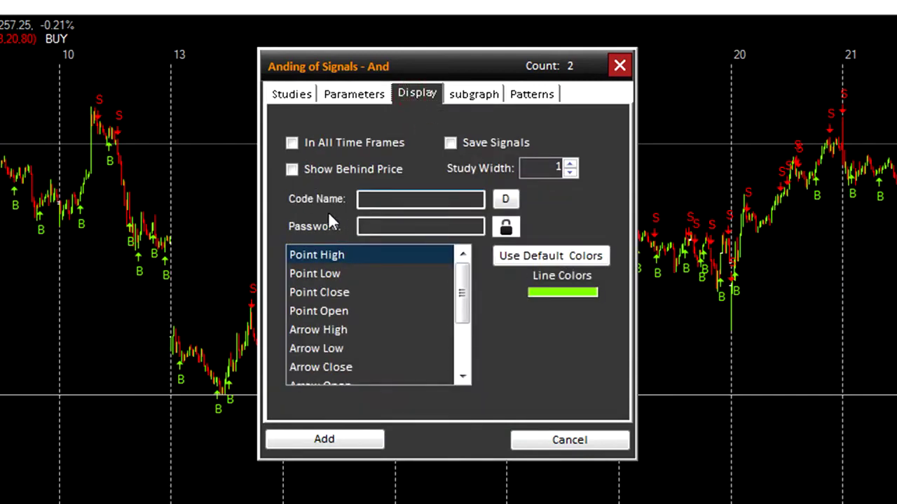
pyautogui.click(384, 201)
pyautogui.write('SELL')
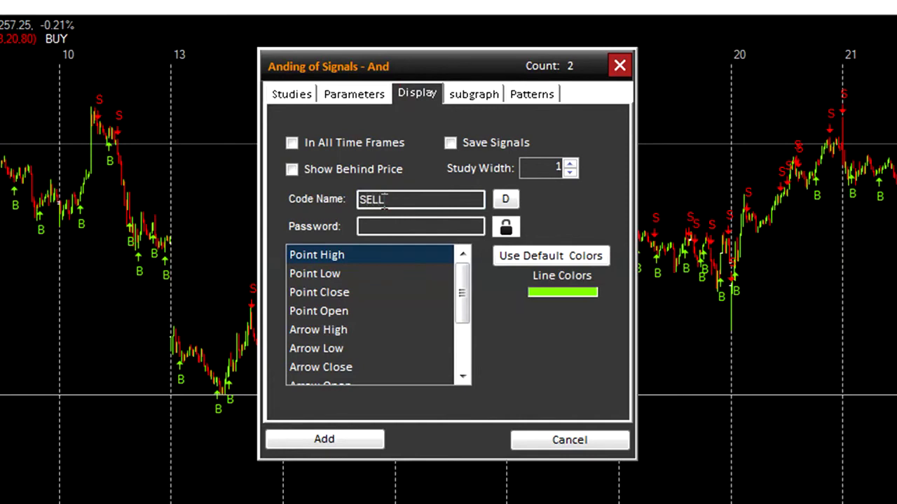
pyautogui.moveTo(467, 277); pyautogui.dragTo(468, 324)
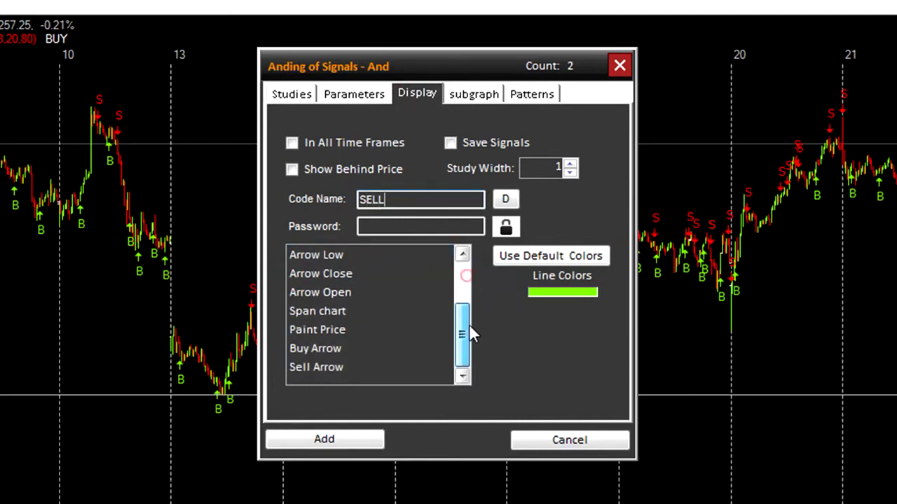
pyautogui.click(321, 366)
pyautogui.click(545, 292)
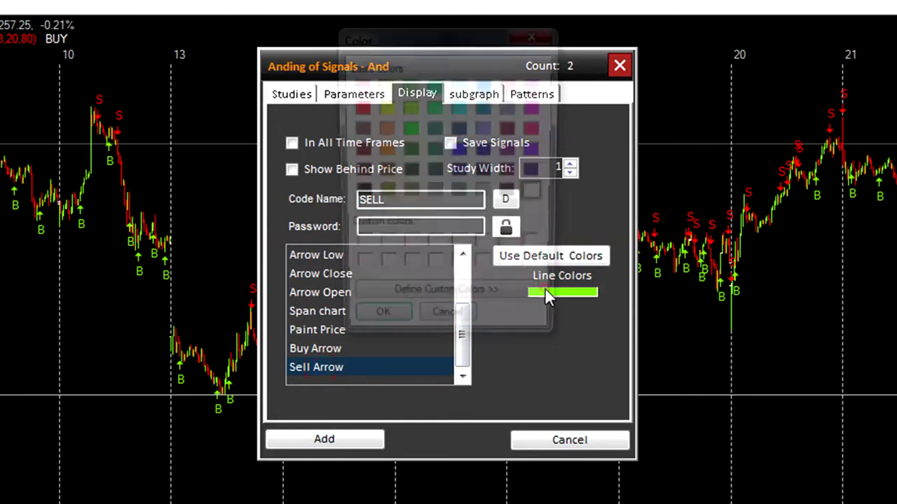
pyautogui.click(385, 330)
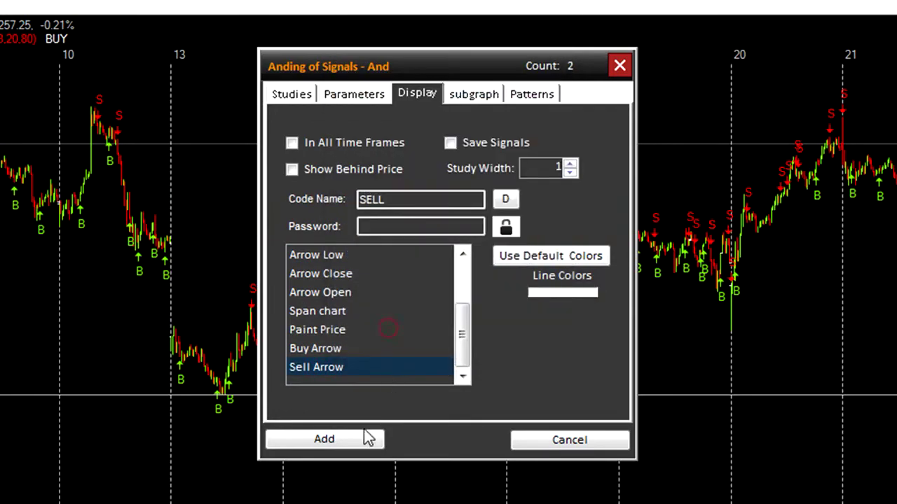
pyautogui.click(329, 440)
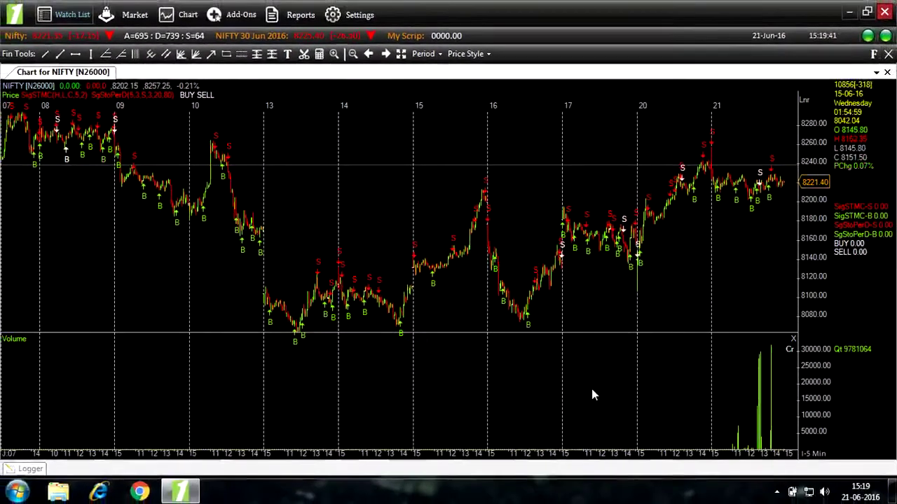
pyautogui.click(793, 339)
pyautogui.scroll(-3, 525, 305)
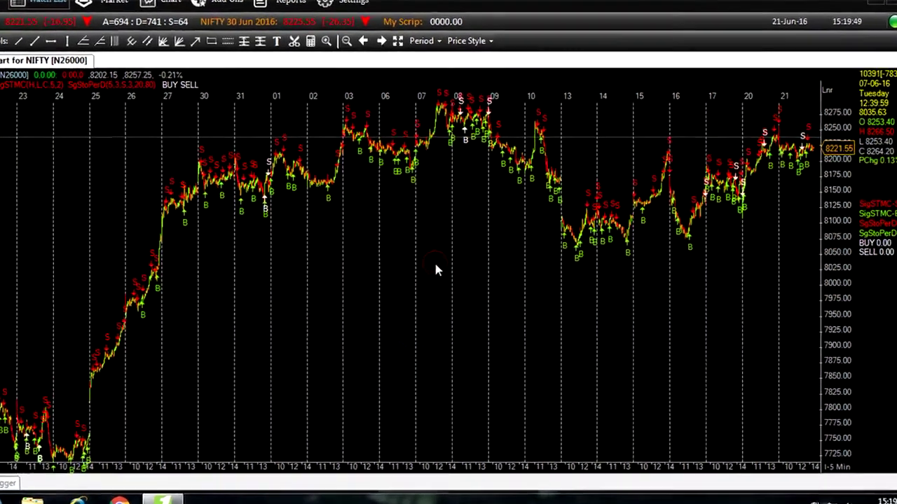
# Add Strategy Basic with Long Signal 4|BUY, Short Signal 5|SELL, and stops and slippage cleared to zero.
pyautogui.write('basic')
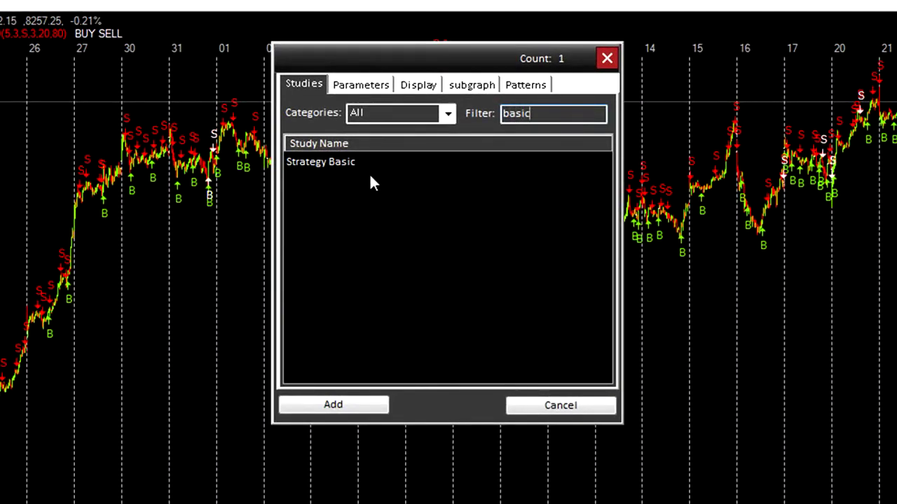
pyautogui.doubleClick(363, 162)
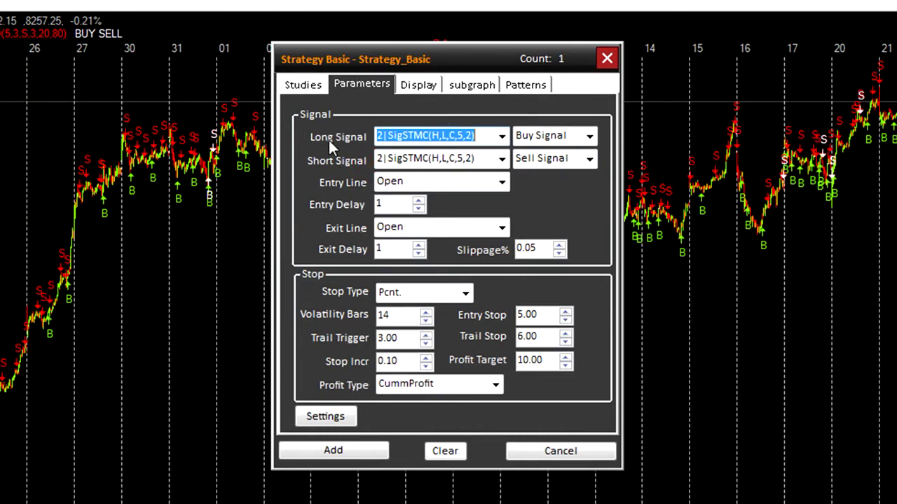
pyautogui.click(501, 136)
pyautogui.click(407, 192)
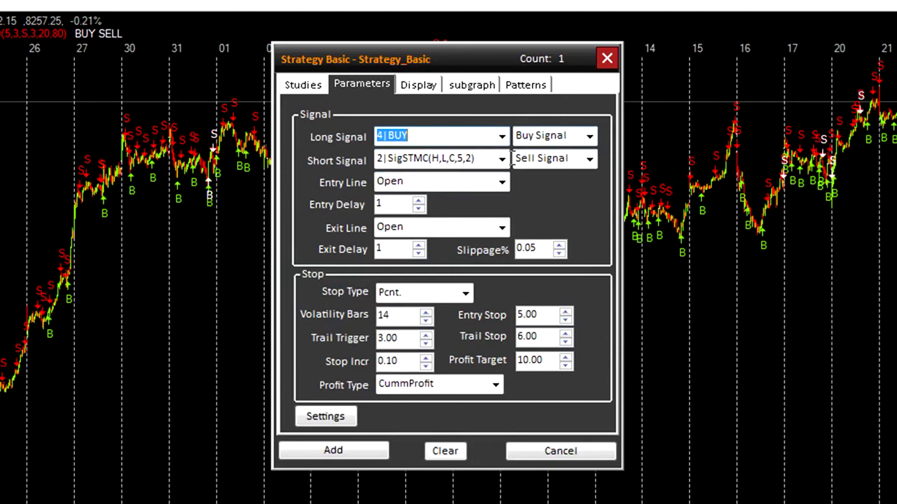
pyautogui.click(502, 158)
pyautogui.click(398, 211)
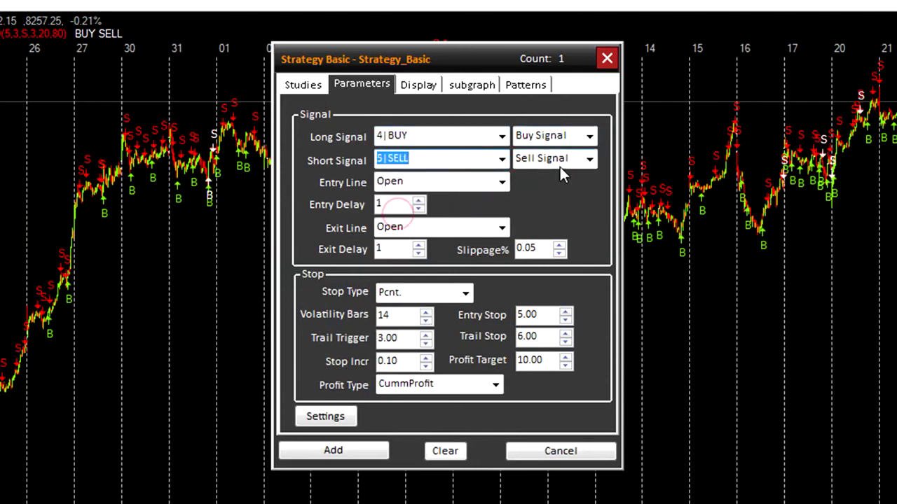
pyautogui.click(444, 452)
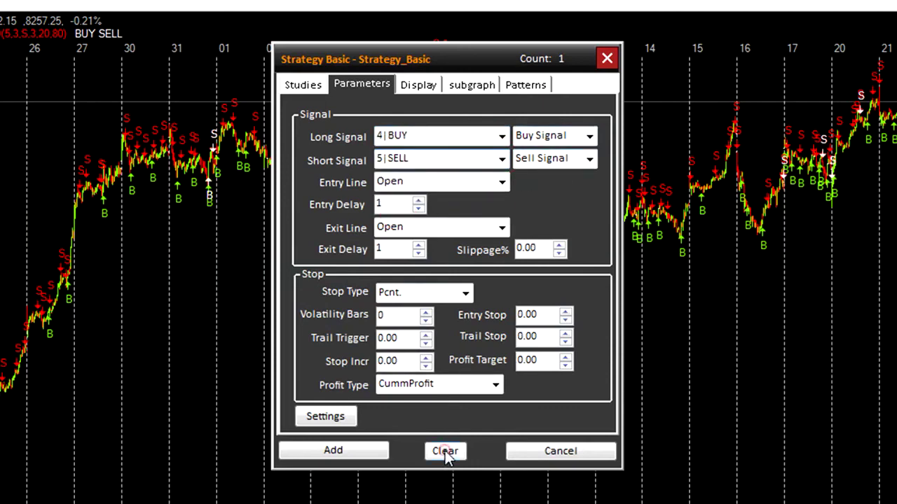
pyautogui.click(370, 450)
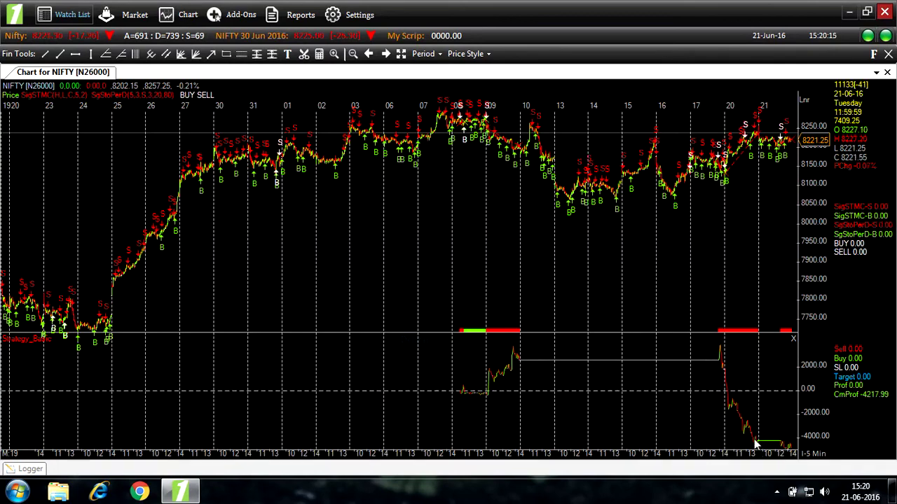
pyautogui.scroll(2, 630, 308)
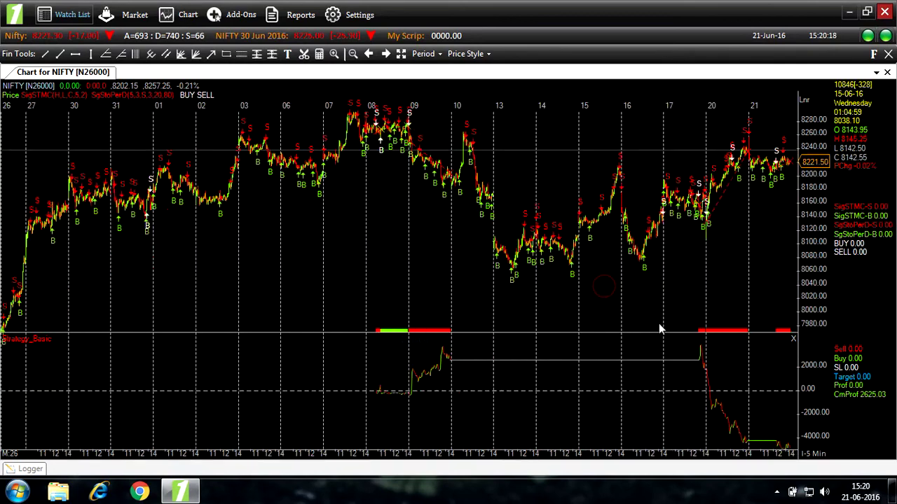